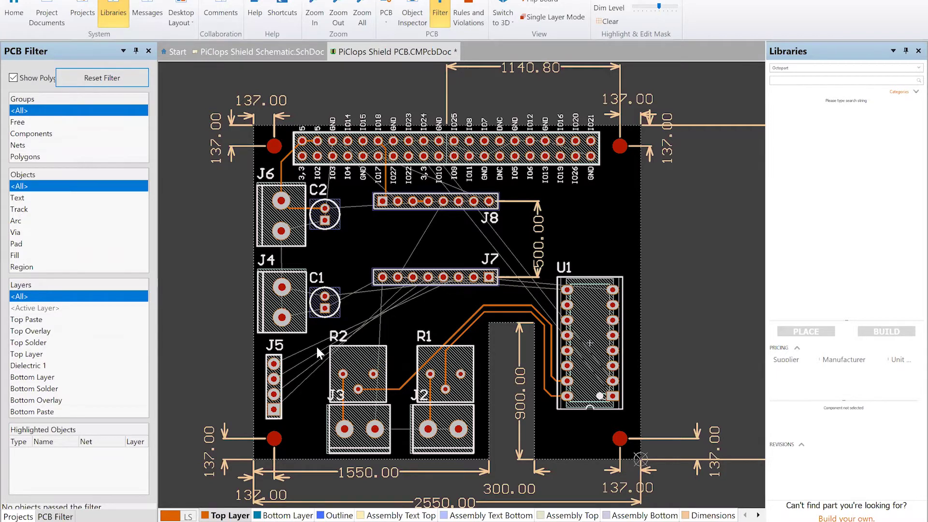
Pick up connector J5 and place it on the board's left edge below J4
{"action": "scroll", "coordinate": [315, 345], "scroll_direction": "up", "scroll_amount": 1, "text": "ctrl"}
{"action": "scroll", "coordinate": [315, 367], "scroll_direction": "down", "scroll_amount": 1, "text": "ctrl"}
{"action": "scroll", "coordinate": [291, 370], "scroll_direction": "up", "scroll_amount": 1, "text": "ctrl"}
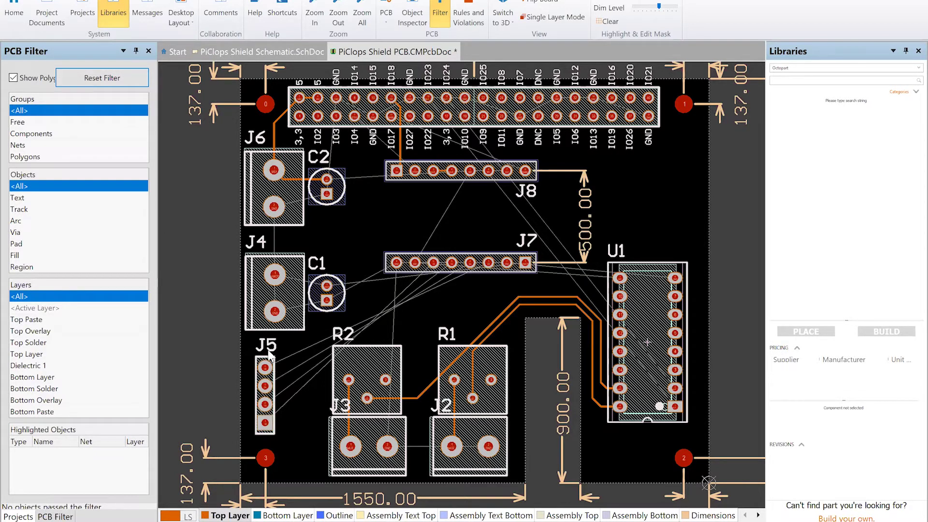
{"action": "left_click", "coordinate": [270, 400]}
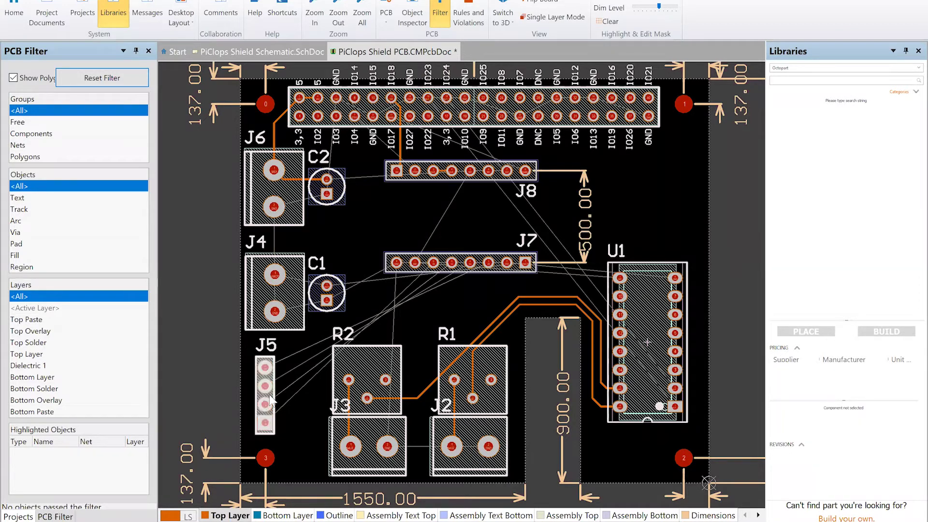
{"action": "key", "text": "Delete"}
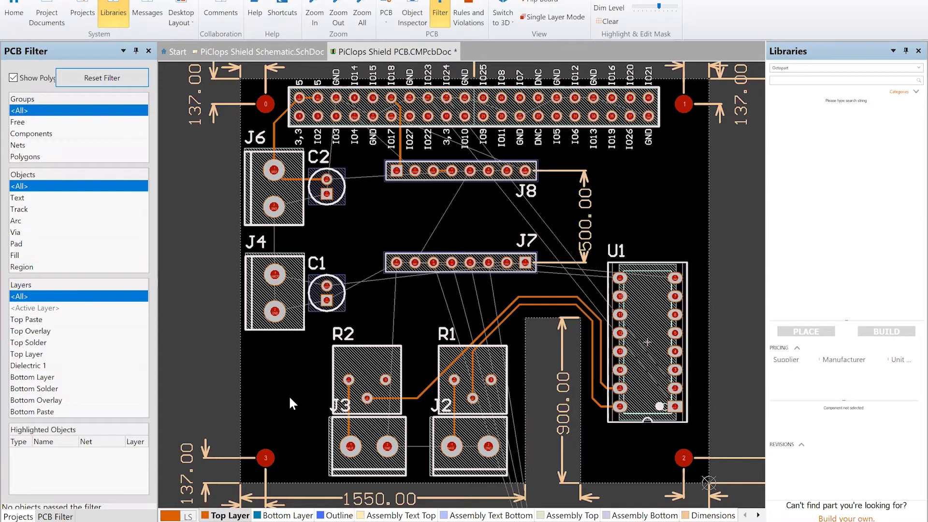
{"action": "scroll", "coordinate": [290, 398], "scroll_direction": "down", "scroll_amount": 5, "text": "ctrl"}
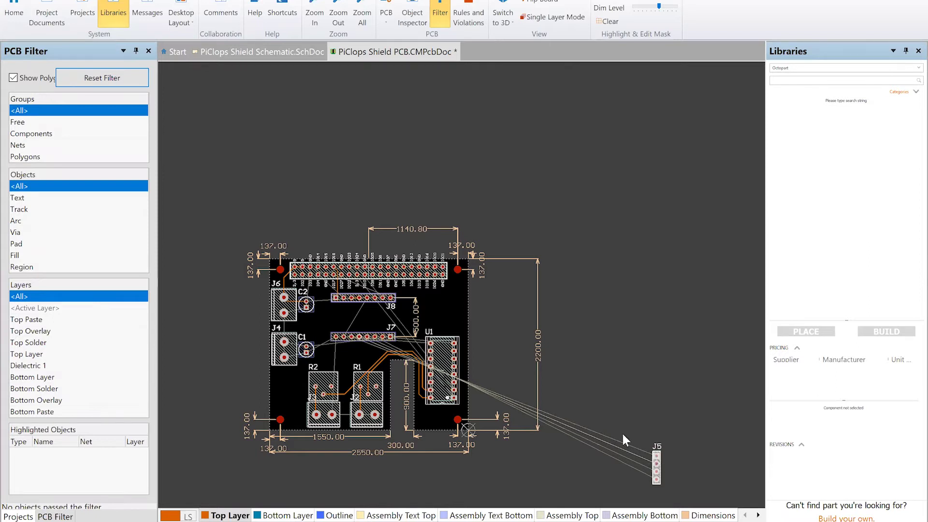
{"action": "left_click_drag", "start_coordinate": [656, 462], "coordinate": [283, 389]}
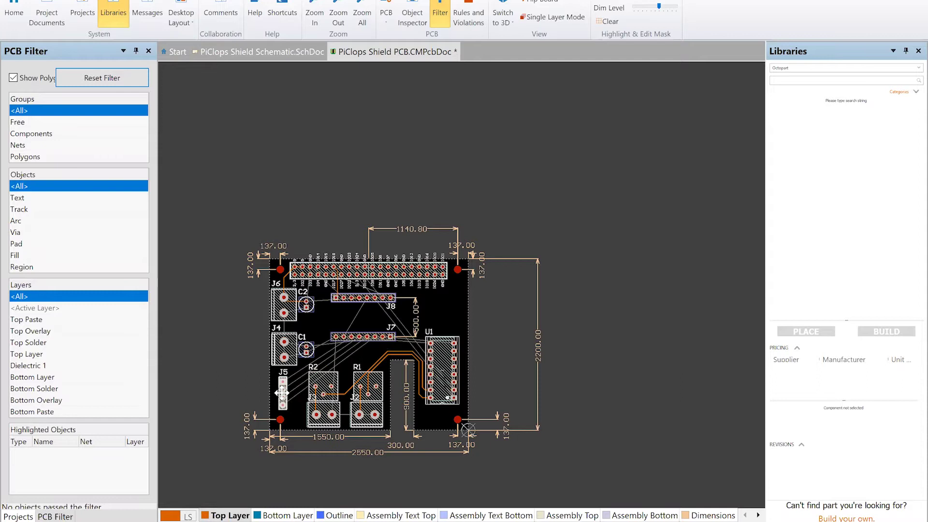
Nudge J5 slightly left and down to fine-tune its position
{"action": "scroll", "coordinate": [283, 393], "scroll_direction": "up", "scroll_amount": 6, "text": "ctrl"}
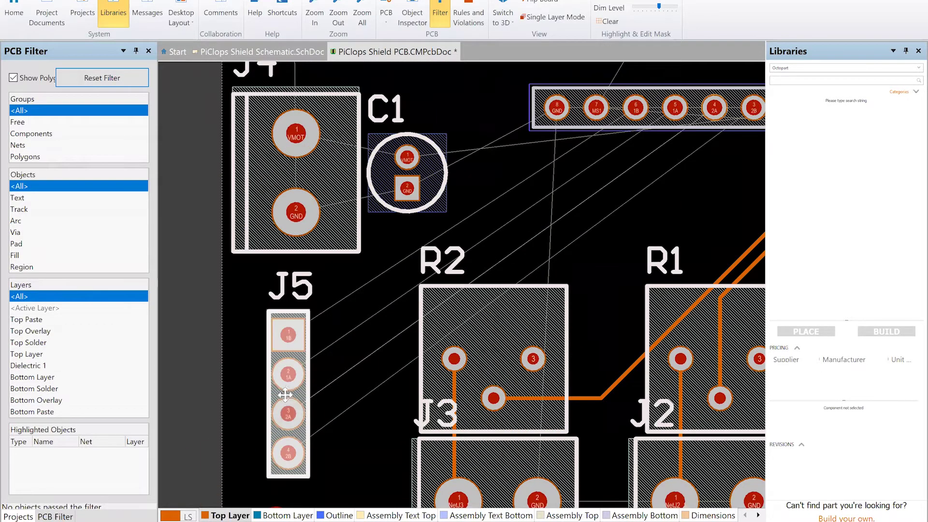
{"action": "mouse_move", "coordinate": [288, 335]}
{"action": "left_mouse_down"}
{"action": "mouse_move", "coordinate": [269, 343]}
{"action": "mouse_move", "coordinate": [276, 337]}
{"action": "left_mouse_up"}
{"action": "scroll", "coordinate": [270, 341], "scroll_direction": "down", "scroll_amount": 1, "text": "ctrl"}
{"action": "scroll", "coordinate": [315, 338], "scroll_direction": "down", "scroll_amount": 2}
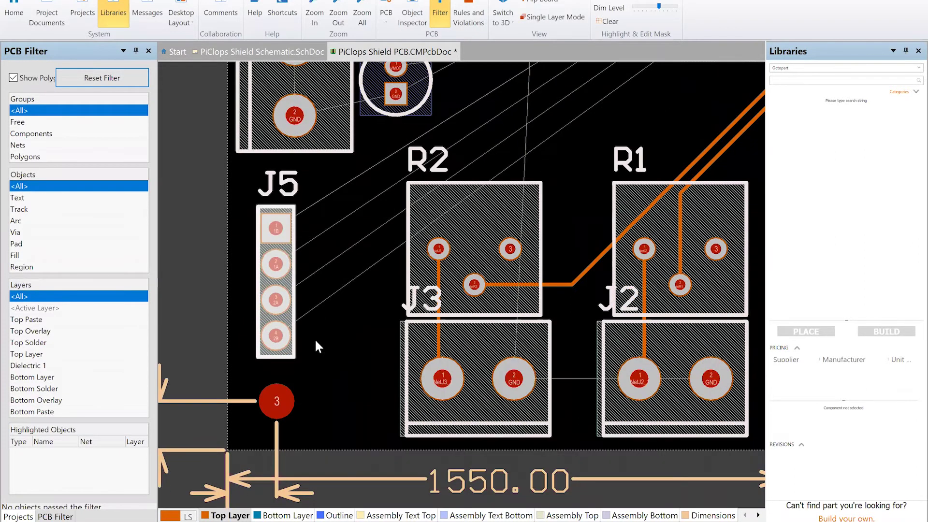
{"action": "scroll", "coordinate": [317, 332], "scroll_direction": "down", "scroll_amount": 1, "text": "ctrl"}
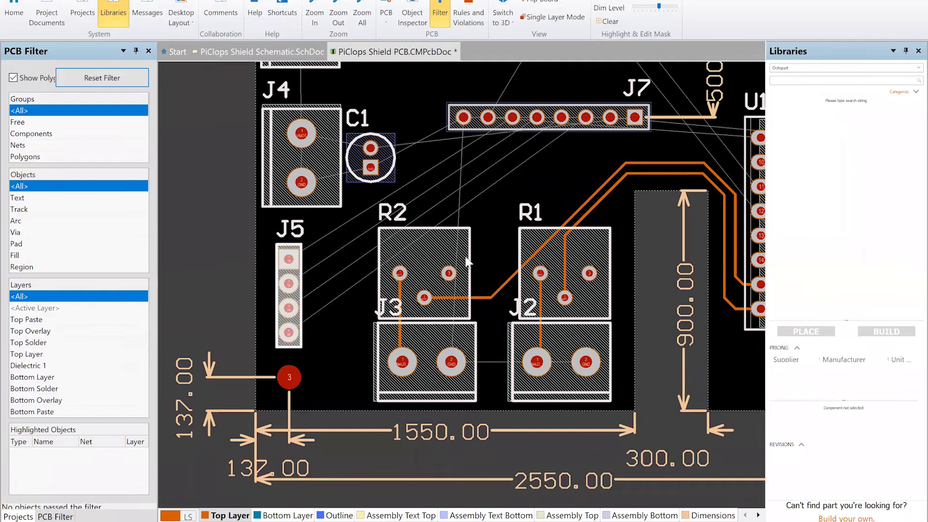
{"action": "scroll", "coordinate": [328, 256], "scroll_direction": "up", "scroll_amount": 1}
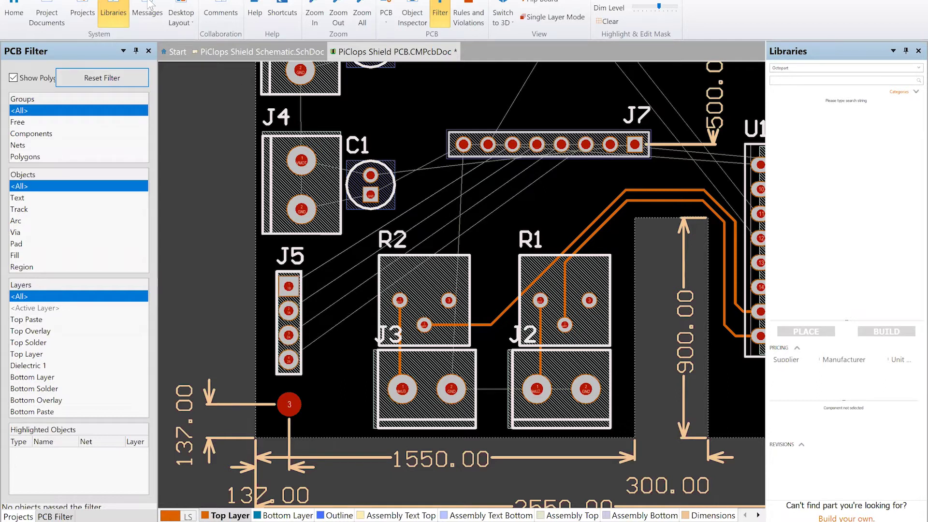
Select J5's pads 4, 3, 2 and 1 together
{"action": "left_click", "coordinate": [271, 1]}
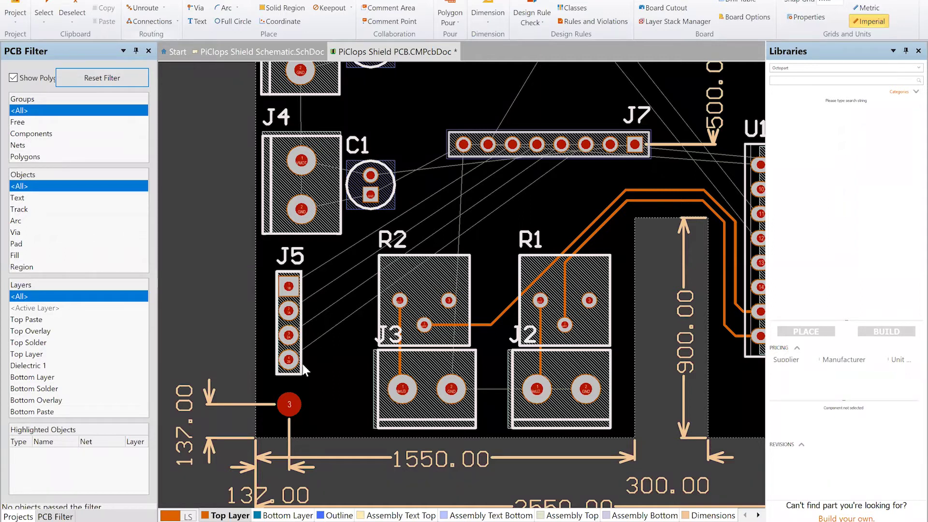
{"action": "left_click", "coordinate": [289, 360]}
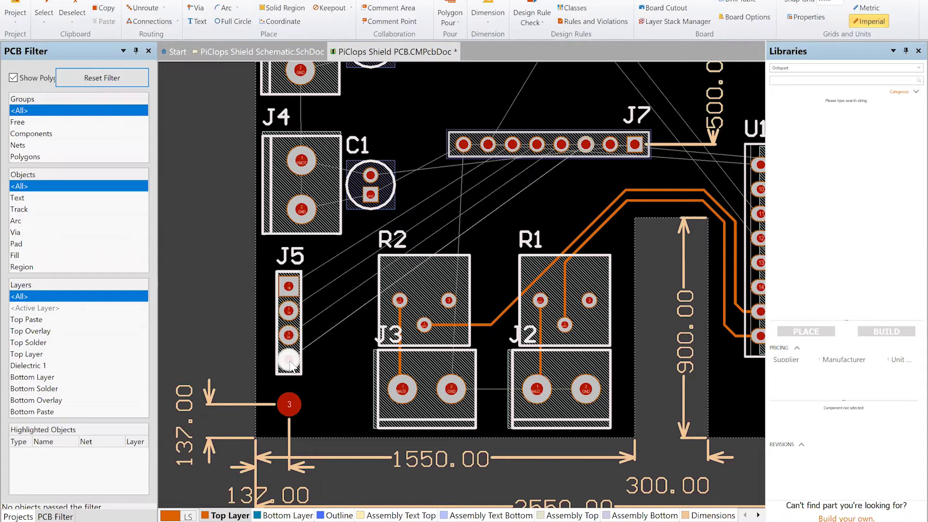
{"action": "left_click", "coordinate": [289, 335], "text": "shift"}
{"action": "left_click", "coordinate": [289, 311], "text": "shift"}
{"action": "left_click", "coordinate": [290, 287], "text": "shift"}
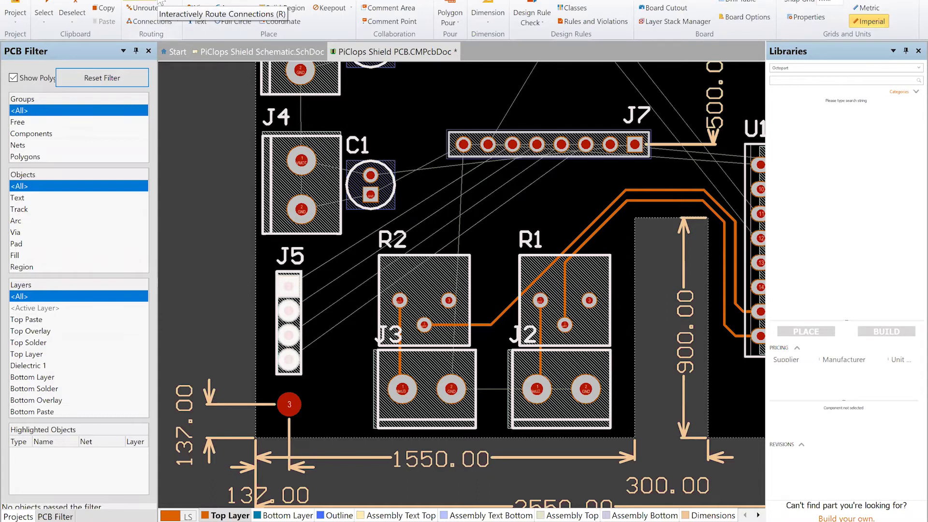
Start a route from the selected J5 pads, then cancel it
{"action": "left_click", "coordinate": [141, 20]}
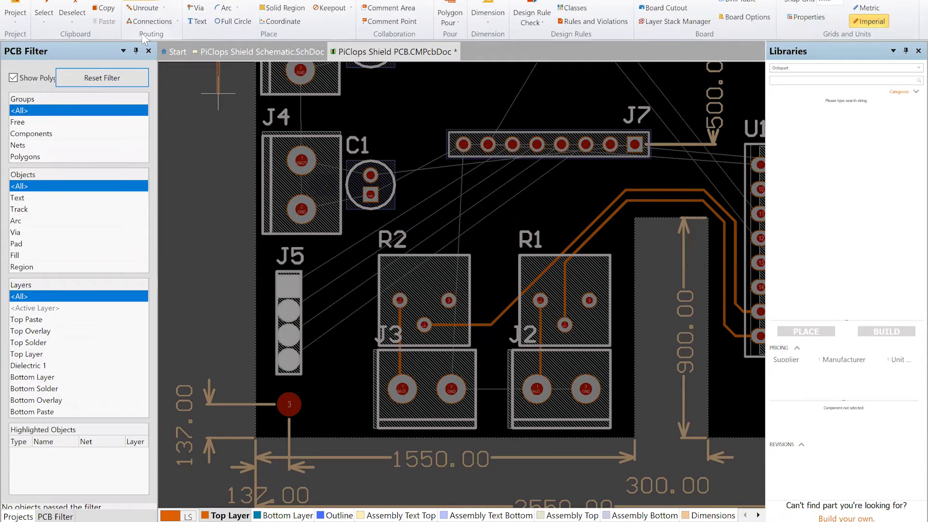
{"action": "right_click", "coordinate": [297, 140]}
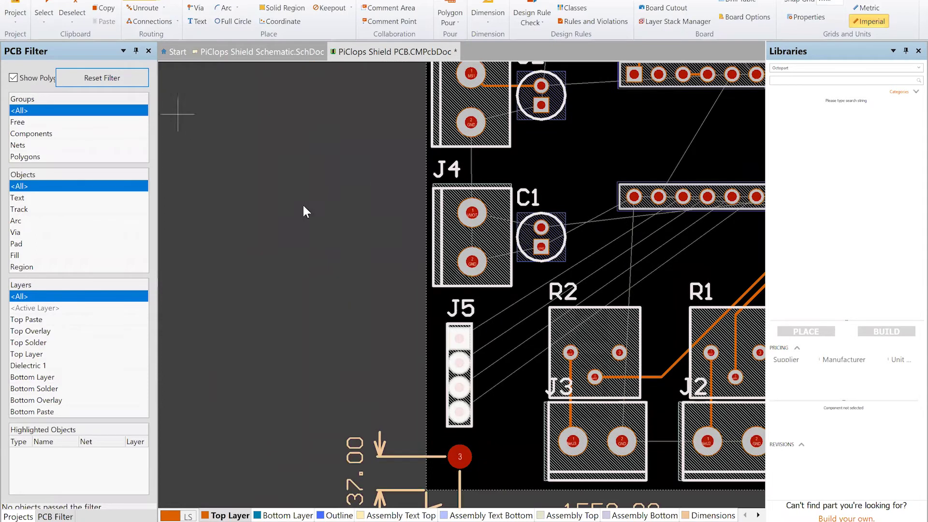
{"action": "scroll", "coordinate": [364, 234], "scroll_direction": "right", "scroll_amount": 2, "text": "shift"}
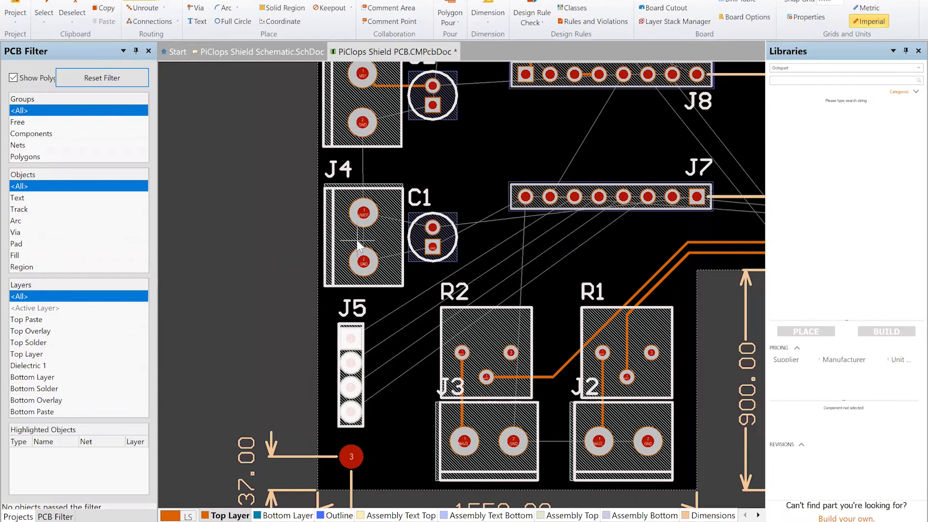
Switch to Interactive Multi-Routing and begin a four-track bus route from J5's pads
{"action": "left_click", "coordinate": [160, 2]}
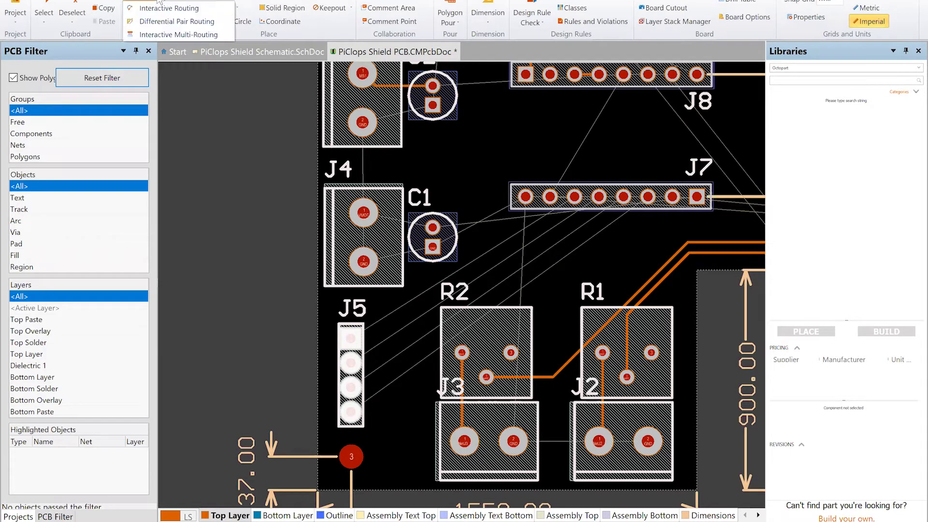
{"action": "left_click", "coordinate": [169, 35]}
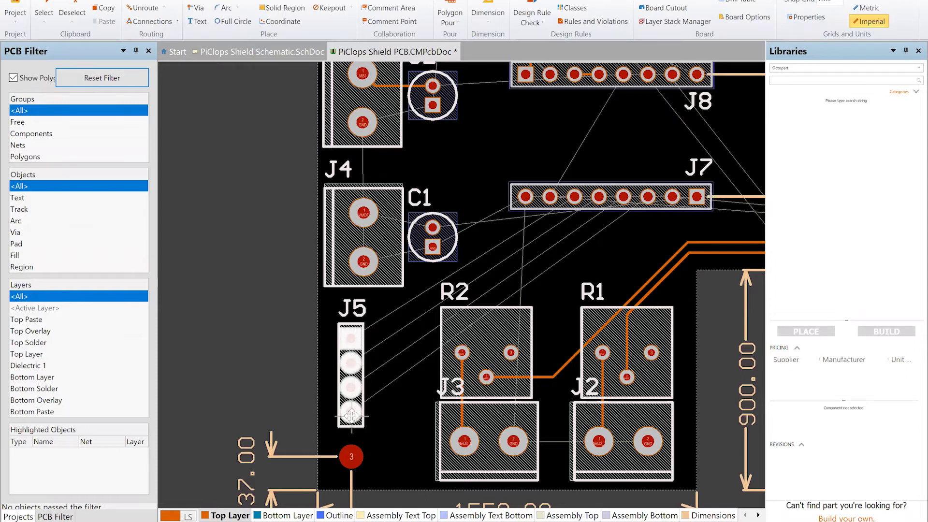
{"action": "scroll", "coordinate": [351, 415], "scroll_direction": "up", "scroll_amount": 1, "text": "ctrl"}
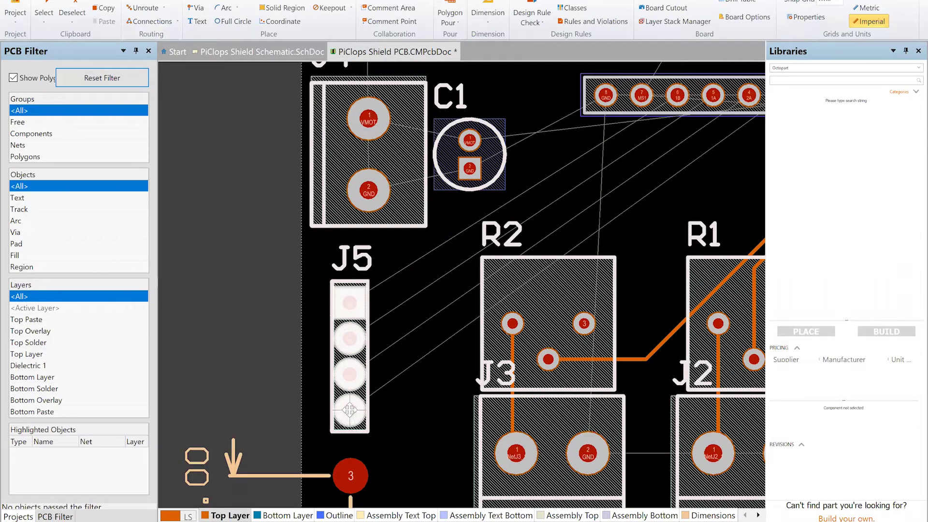
{"action": "left_click", "coordinate": [350, 410]}
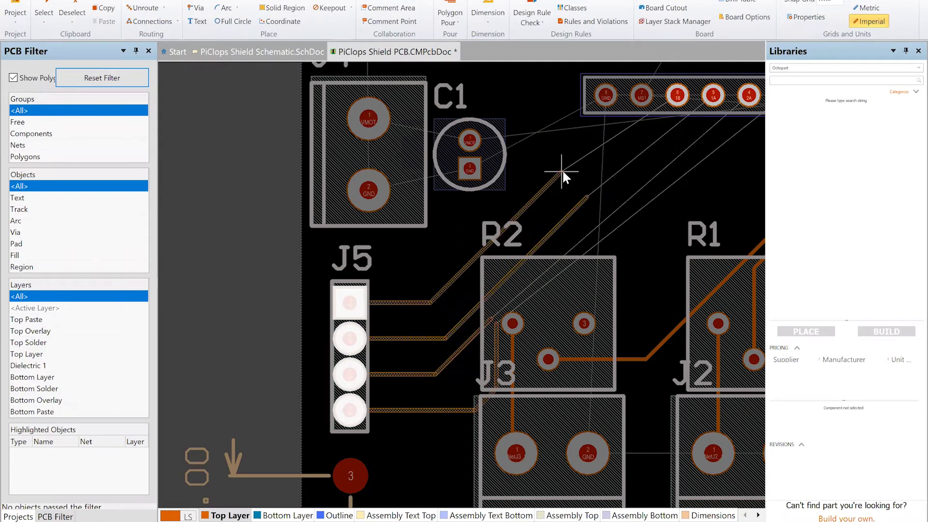
{"action": "scroll", "coordinate": [559, 166], "scroll_direction": "right", "scroll_amount": 2, "text": "shift"}
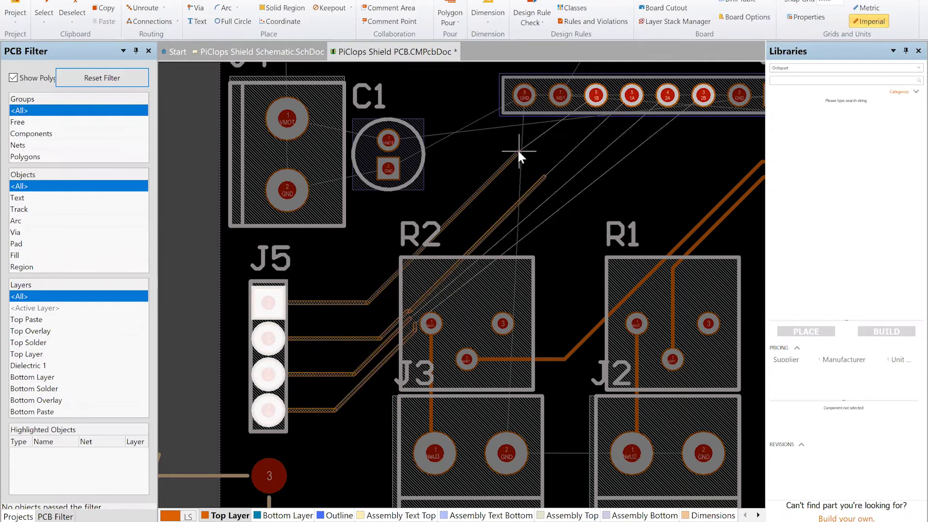
Change the bus routing spacing from 90mil to 20 and continue the J5 bus toward R2
{"action": "key", "text": "Tab"}
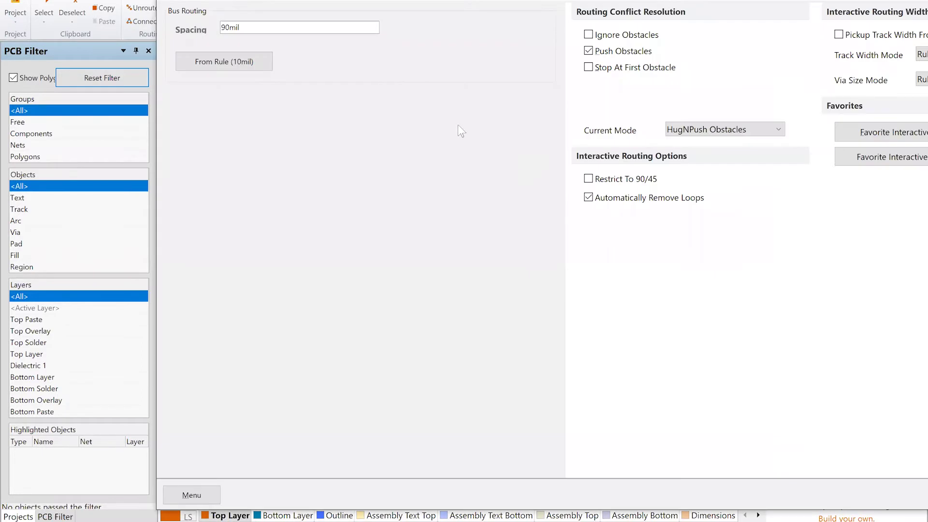
{"action": "double_click", "coordinate": [251, 29]}
{"action": "type", "text": "20"}
{"action": "key", "text": "Return"}
{"action": "scroll", "coordinate": [525, 291], "scroll_direction": "up", "scroll_amount": 2}
{"action": "scroll", "coordinate": [526, 291], "scroll_direction": "down", "scroll_amount": 4}
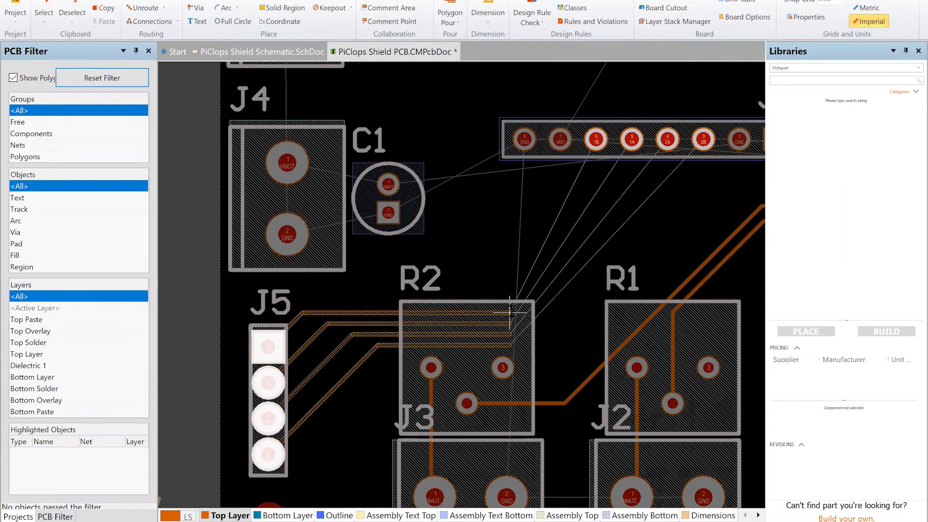
Commit the J5 bus at R2, extend it to the J7 header pads, and exit routing
{"action": "left_click", "coordinate": [510, 312]}
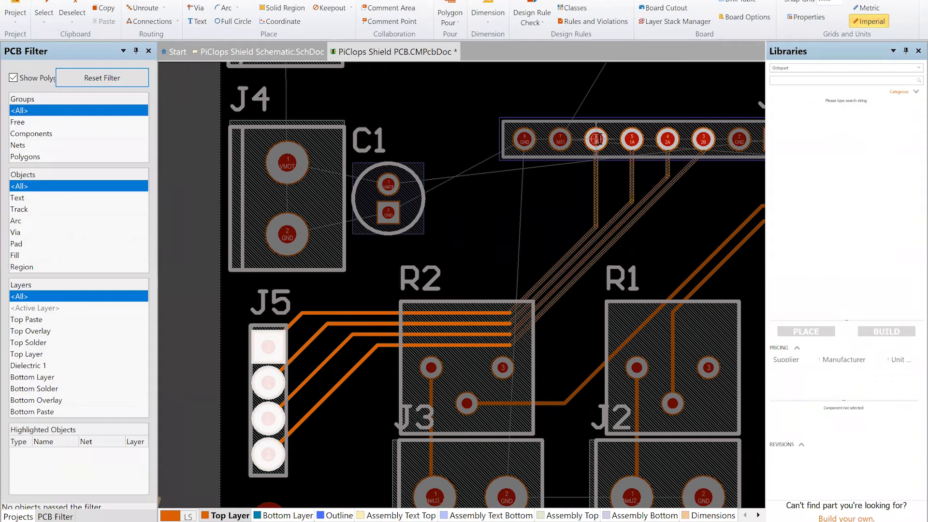
{"action": "left_click", "coordinate": [596, 140]}
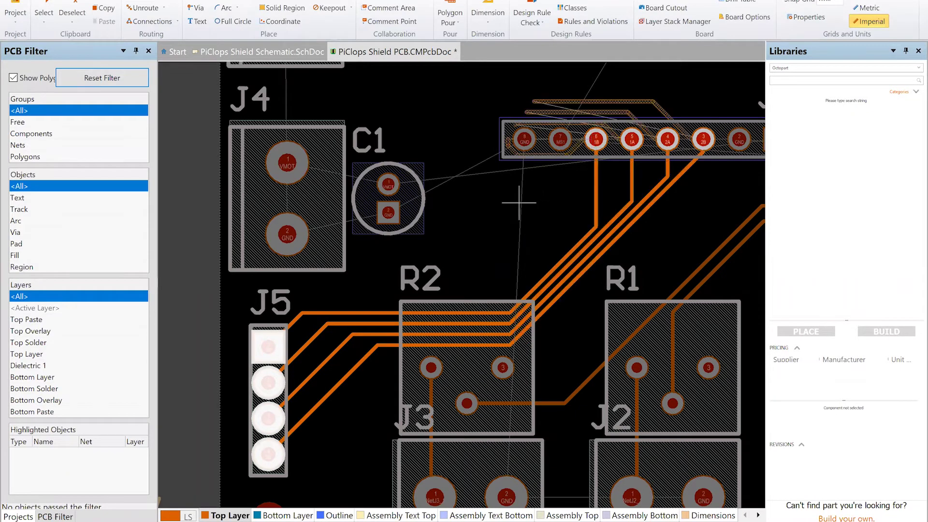
{"action": "right_click", "coordinate": [553, 187]}
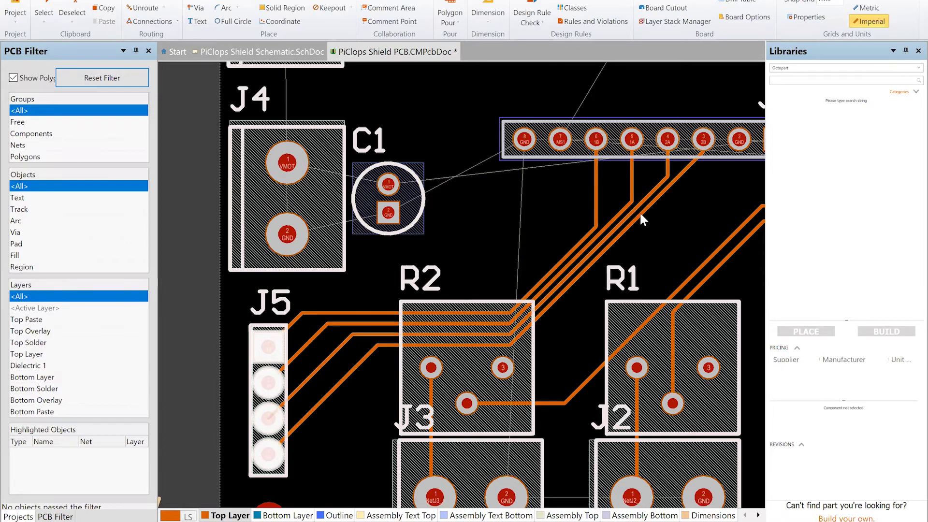
{"action": "scroll", "coordinate": [586, 205], "scroll_direction": "down", "scroll_amount": 2, "text": "ctrl"}
{"action": "scroll", "coordinate": [583, 198], "scroll_direction": "right", "scroll_amount": 4, "text": "shift"}
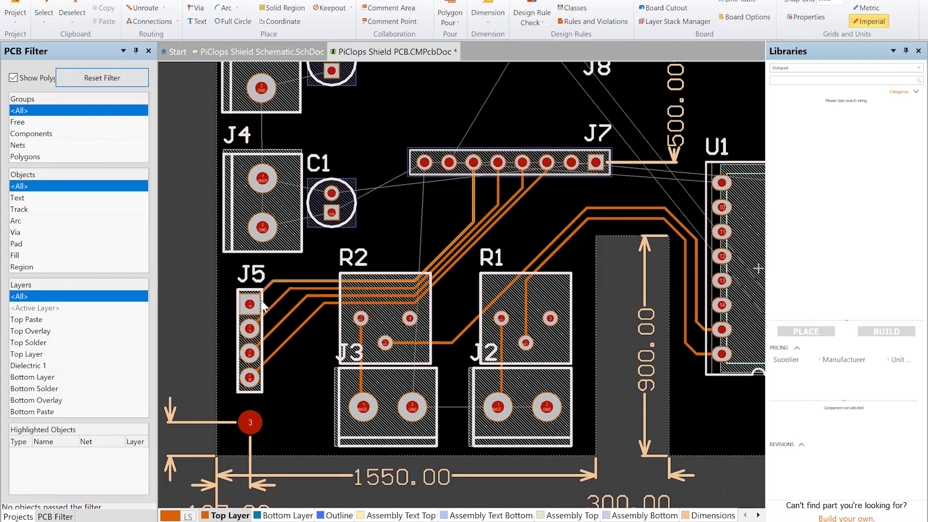
Zoom in on J5 and slide the 1A track's diagonal segment to the right
{"action": "scroll", "coordinate": [257, 304], "scroll_direction": "up", "scroll_amount": 1, "text": "ctrl"}
{"action": "scroll", "coordinate": [256, 305], "scroll_direction": "up", "scroll_amount": 2, "text": "ctrl"}
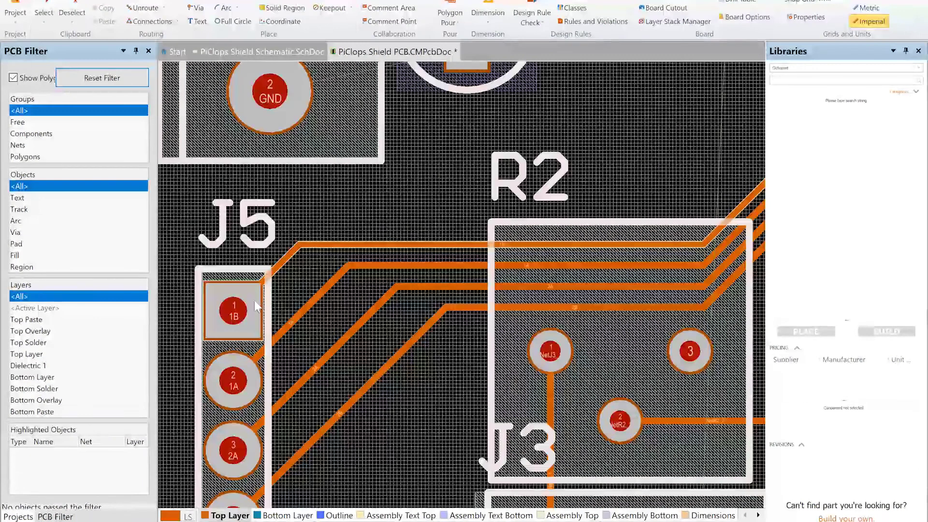
{"action": "scroll", "coordinate": [295, 313], "scroll_direction": "left", "scroll_amount": 1, "text": "shift"}
{"action": "scroll", "coordinate": [297, 319], "scroll_direction": "down", "scroll_amount": 1}
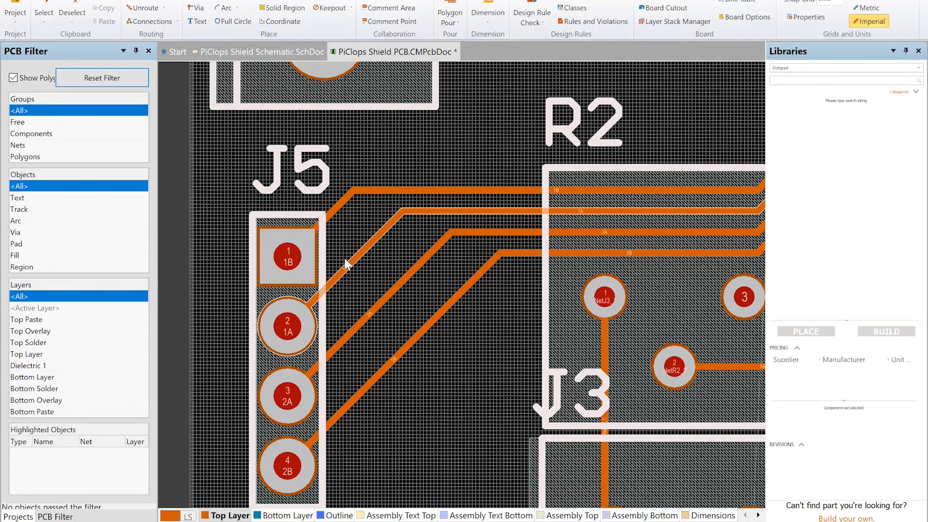
{"action": "left_click_drag", "start_coordinate": [346, 264], "coordinate": [366, 257]}
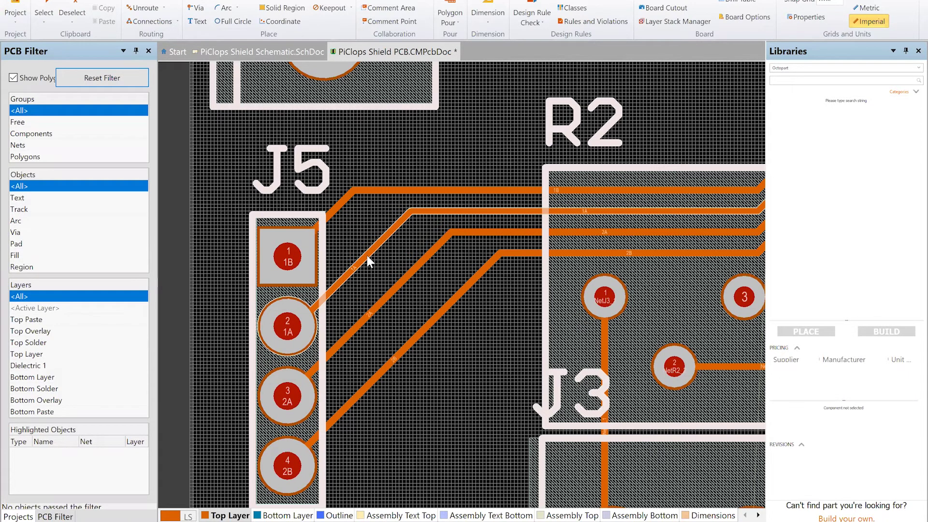
Select the 1B, 1A, 2A and 2B diagonal segments and shift the 2A segment slightly down
{"action": "left_click", "coordinate": [342, 204]}
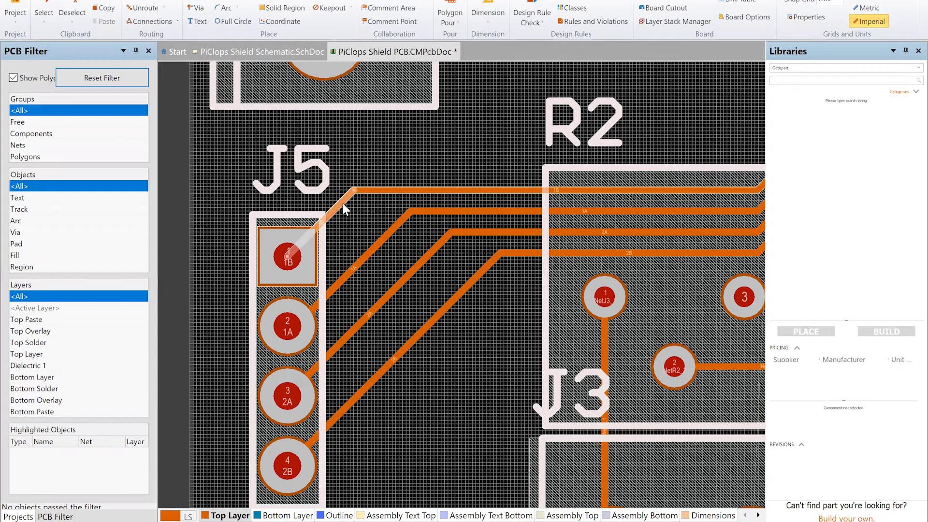
{"action": "left_click", "coordinate": [370, 251], "text": "shift"}
{"action": "left_click", "coordinate": [392, 292], "text": "shift"}
{"action": "left_click", "coordinate": [418, 335], "text": "shift"}
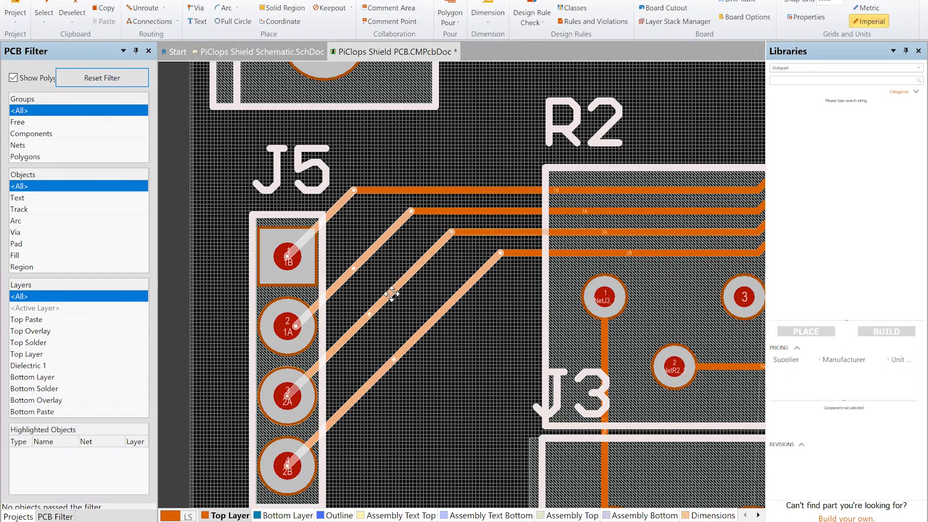
{"action": "left_click_drag", "start_coordinate": [394, 295], "coordinate": [394, 300]}
Deselect, then nudge the 2A diagonal right in small steps
{"action": "left_click", "coordinate": [408, 297]}
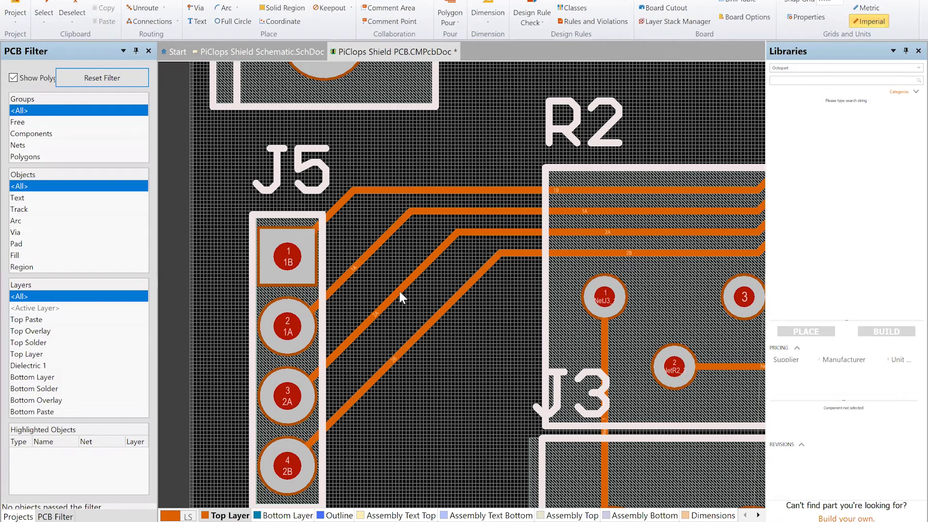
{"action": "left_click_drag", "start_coordinate": [396, 289], "coordinate": [427, 293]}
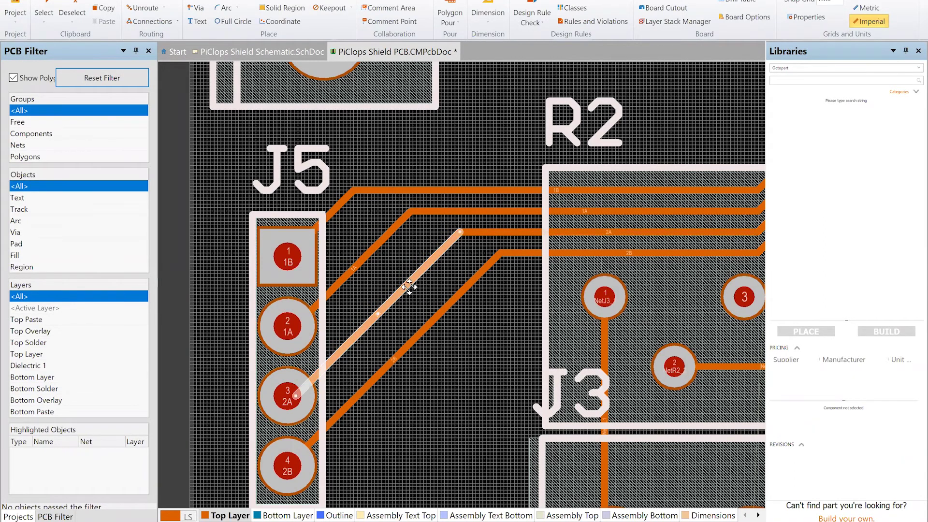
{"action": "left_click", "coordinate": [415, 293], "text": "ctrl"}
{"action": "left_click_drag", "start_coordinate": [414, 292], "coordinate": [408, 289]}
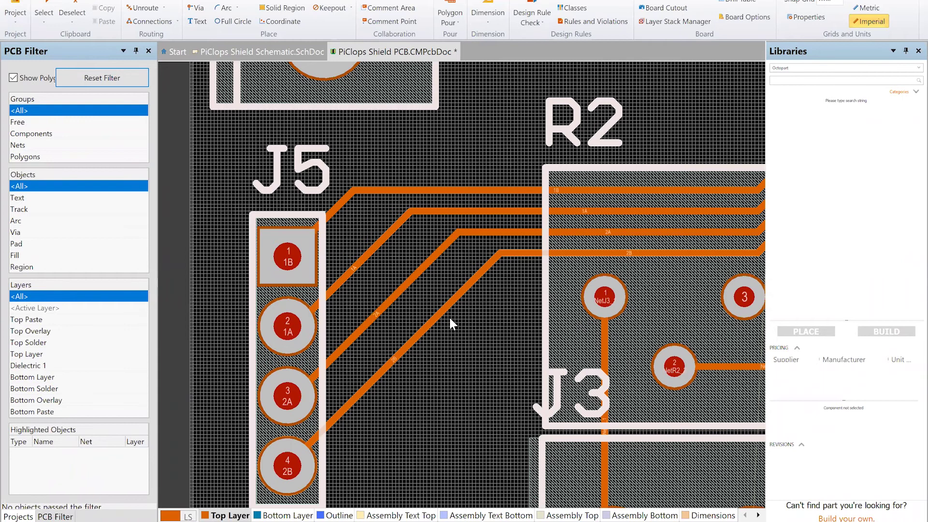
Drag the 2A diagonal beside J5 down-right to even the bus spacing, then view the whole board
{"action": "scroll", "coordinate": [454, 323], "scroll_direction": "down", "scroll_amount": 2, "text": "ctrl"}
{"action": "scroll", "coordinate": [459, 329], "scroll_direction": "down", "scroll_amount": 3, "text": "ctrl"}
{"action": "scroll", "coordinate": [459, 329], "scroll_direction": "right", "scroll_amount": 1, "text": "shift"}
{"action": "scroll", "coordinate": [444, 326], "scroll_direction": "right", "scroll_amount": 1, "text": "shift"}
{"action": "scroll", "coordinate": [347, 303], "scroll_direction": "up", "scroll_amount": 2, "text": "ctrl"}
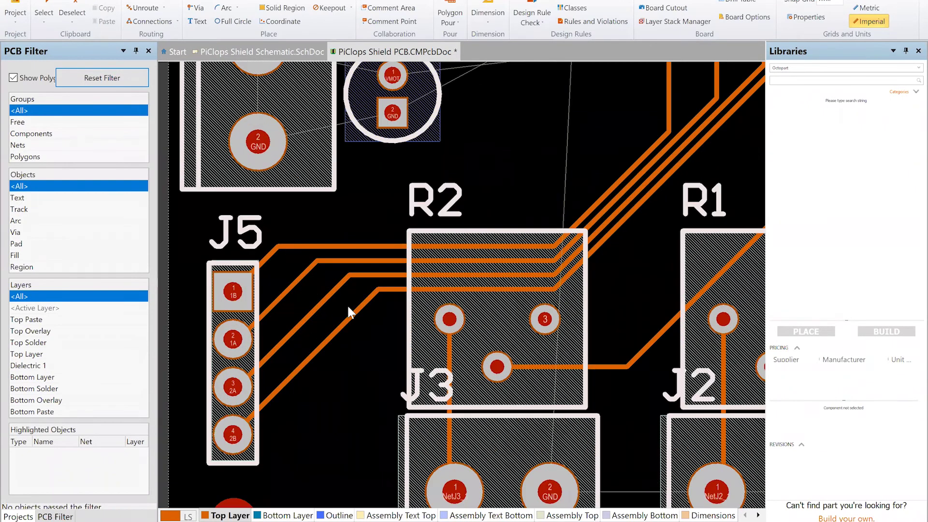
{"action": "scroll", "coordinate": [347, 304], "scroll_direction": "up", "scroll_amount": 2, "text": "ctrl"}
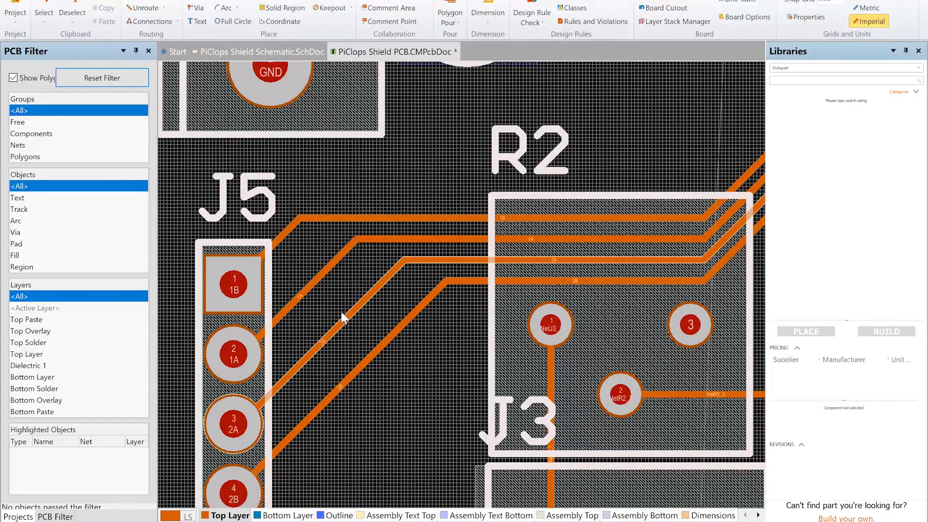
{"action": "mouse_move", "coordinate": [341, 312]}
{"action": "left_mouse_down"}
{"action": "mouse_move", "coordinate": [328, 311]}
{"action": "mouse_move", "coordinate": [358, 332]}
{"action": "mouse_move", "coordinate": [348, 321]}
{"action": "left_mouse_up"}
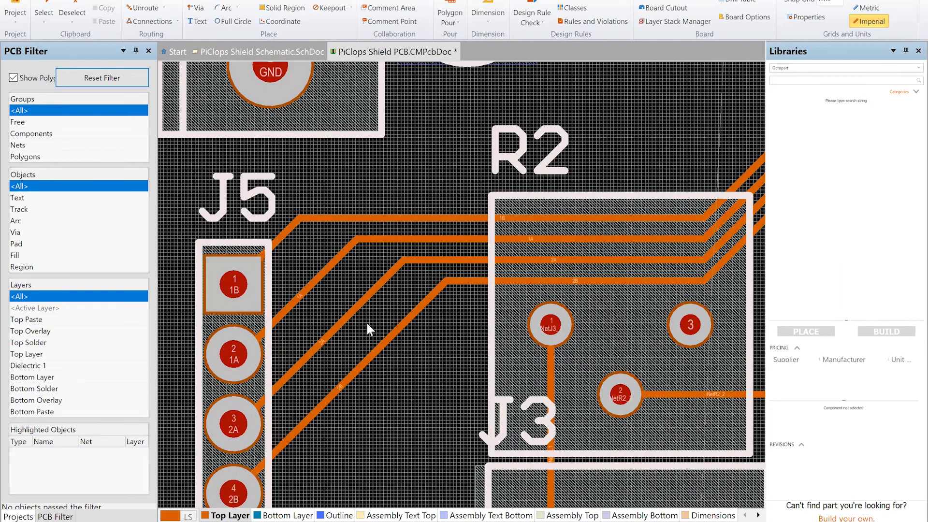
{"action": "scroll", "coordinate": [416, 316], "scroll_direction": "down", "scroll_amount": 4, "text": "ctrl"}
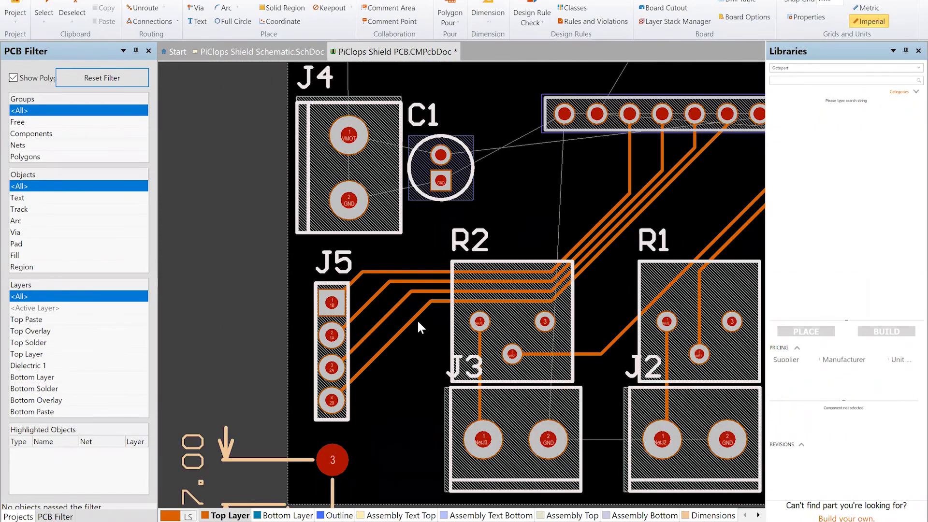
{"action": "scroll", "coordinate": [417, 324], "scroll_direction": "down", "scroll_amount": 4, "text": "ctrl"}
{"action": "scroll", "coordinate": [424, 333], "scroll_direction": "down", "scroll_amount": 1, "text": "ctrl"}
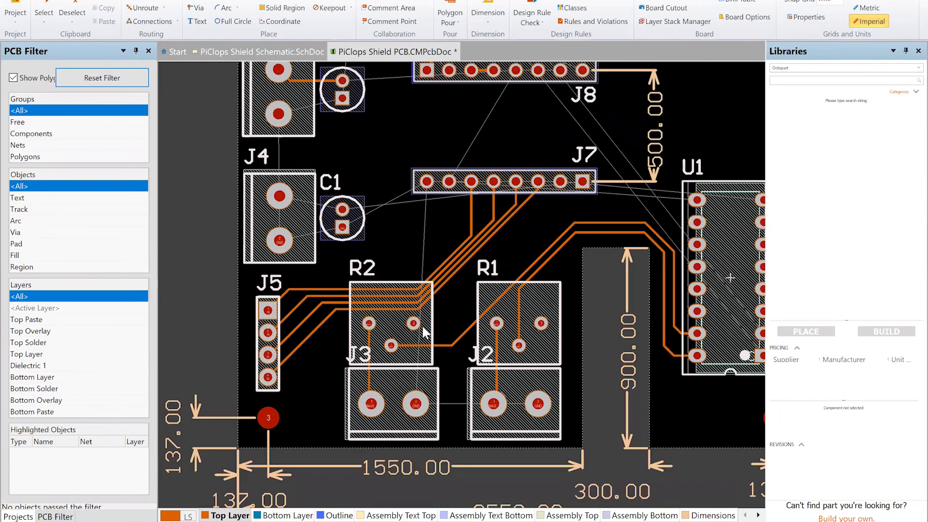
{"action": "scroll", "coordinate": [423, 332], "scroll_direction": "up", "scroll_amount": 1}
{"action": "scroll", "coordinate": [423, 332], "scroll_direction": "down", "scroll_amount": 1, "text": "ctrl"}
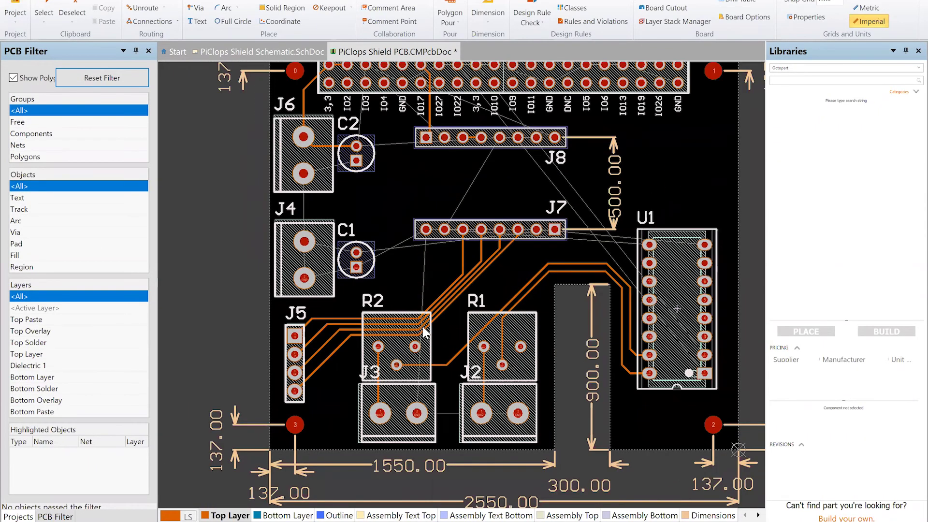
{"action": "scroll", "coordinate": [424, 332], "scroll_direction": "up", "scroll_amount": 1}
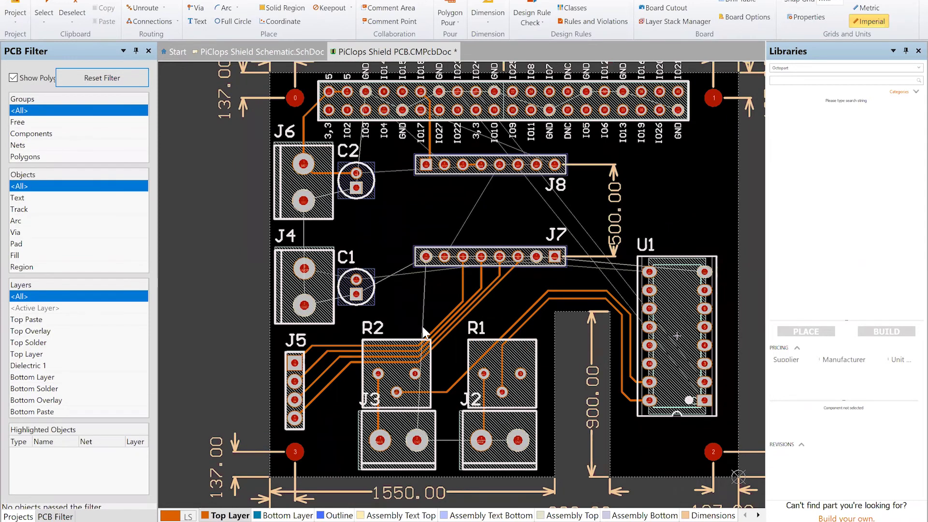